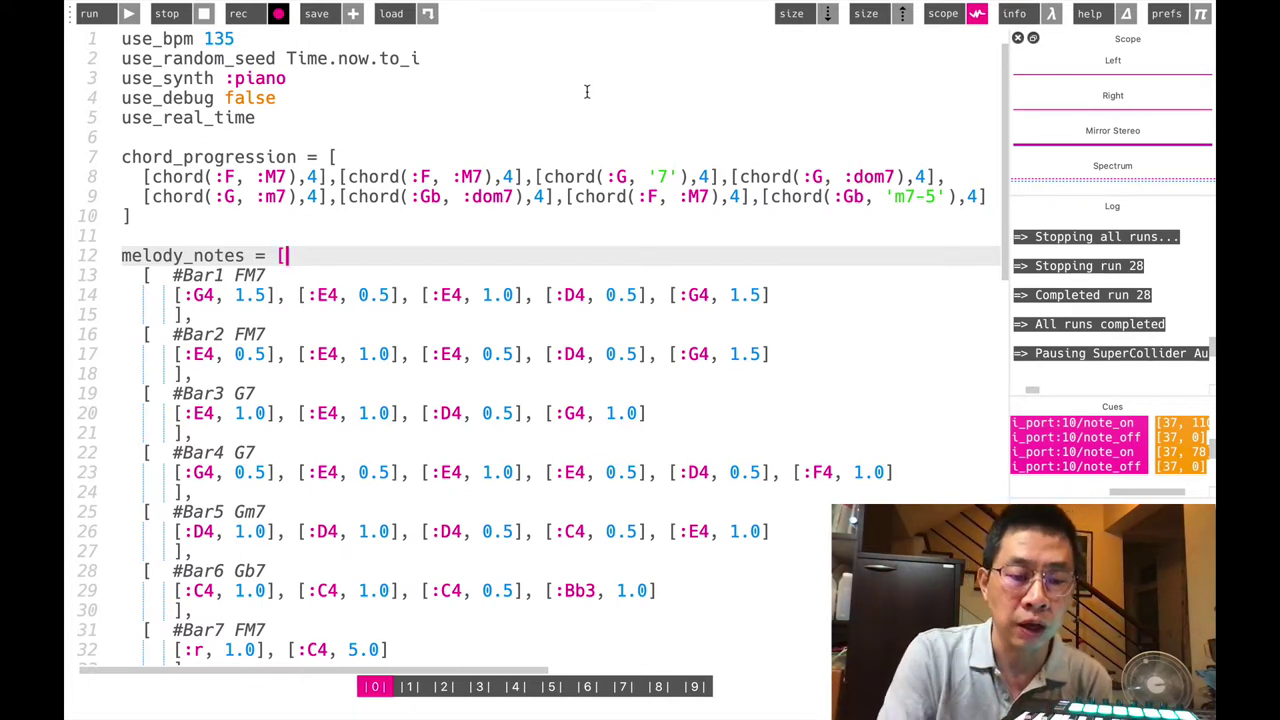
key(alt+r)
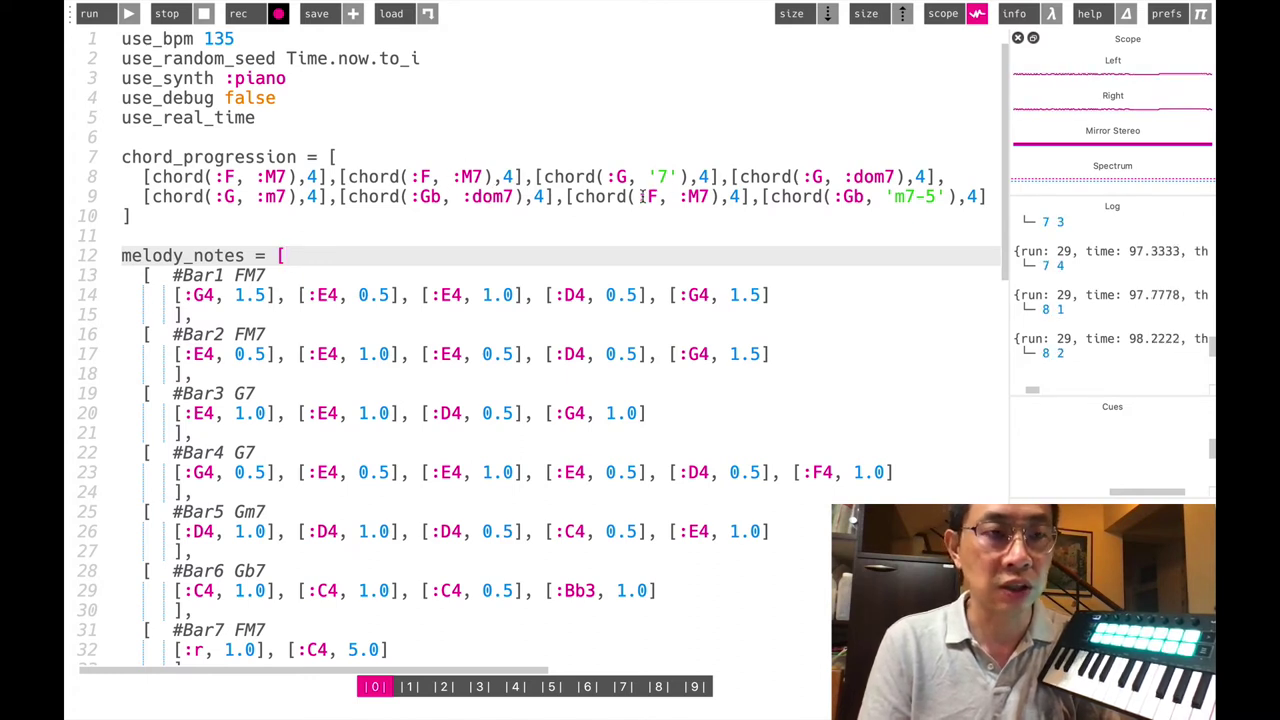
scroll(640, 197, down, 3)
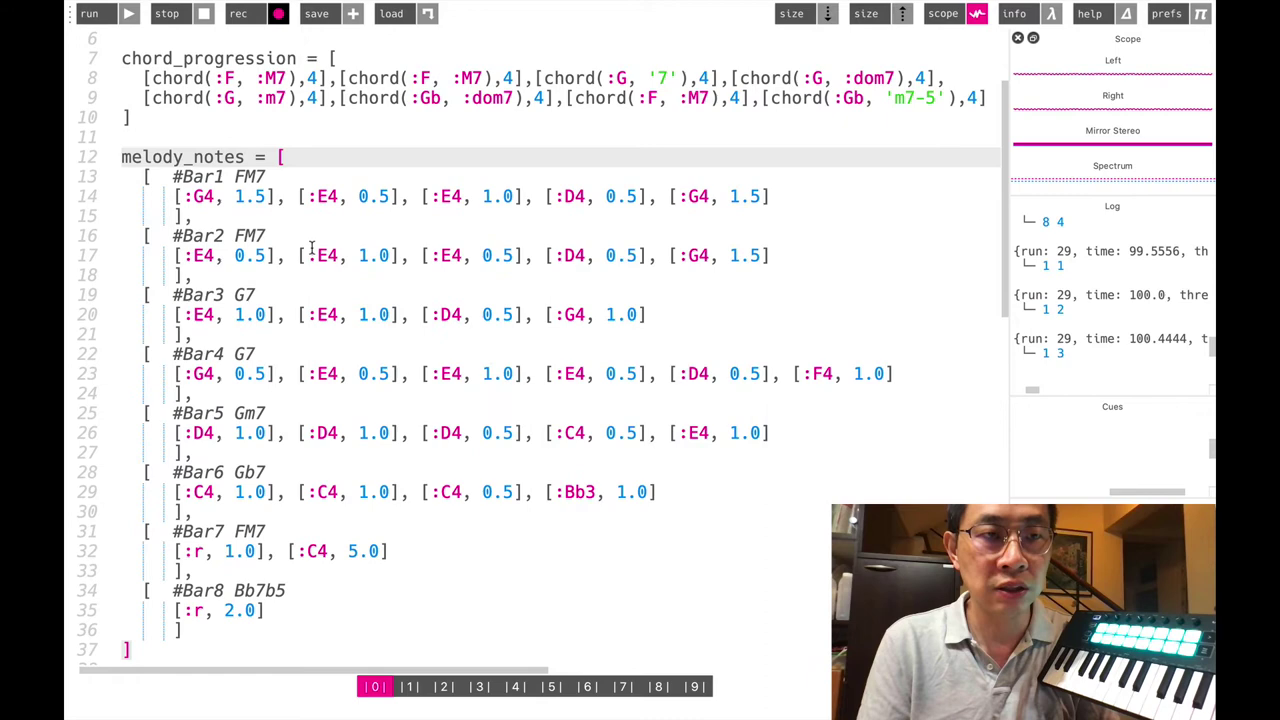
scroll(369, 289, down, 3)
scroll(369, 289, down, 3)
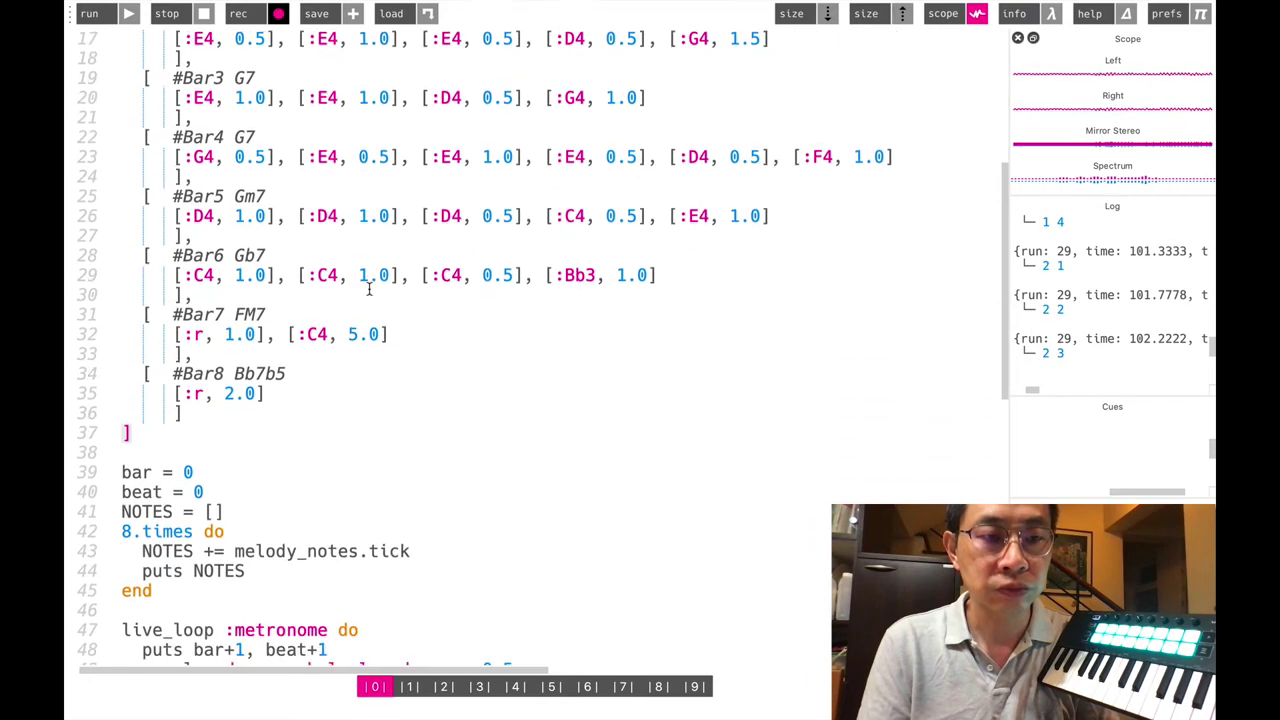
scroll(369, 289, down, 3)
scroll(369, 289, down, 2)
scroll(369, 289, down, 2)
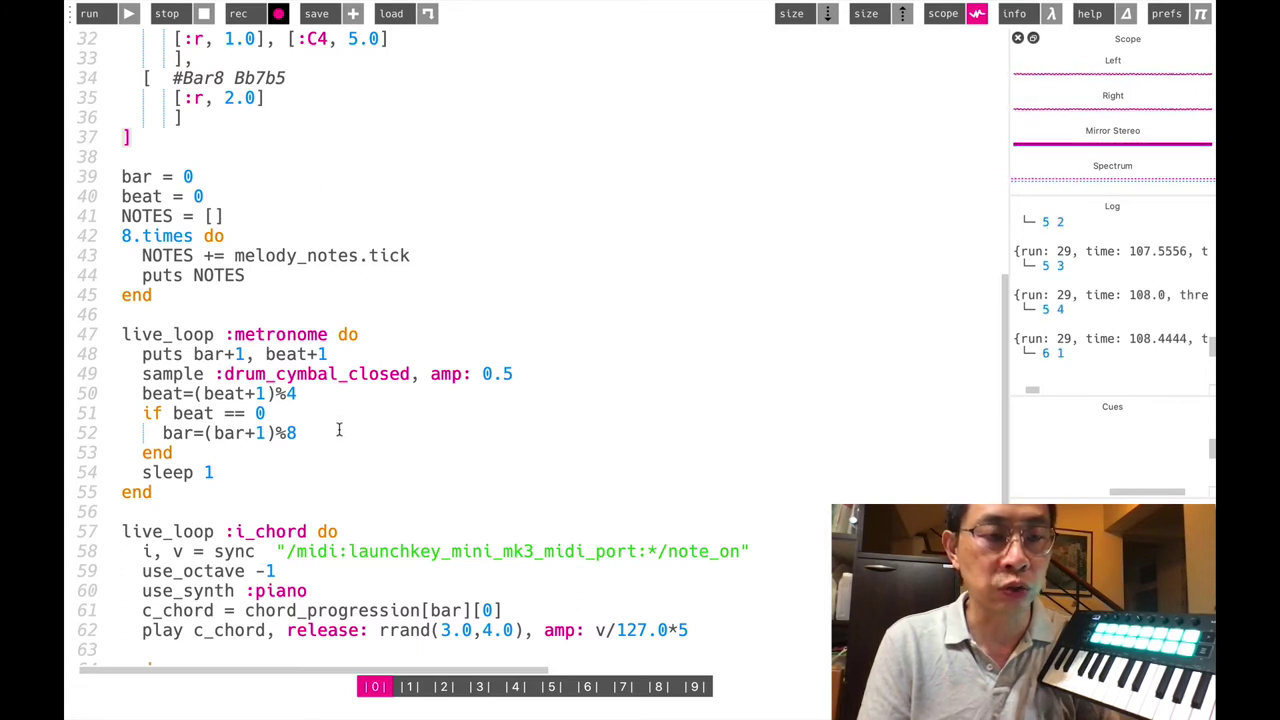
scroll(339, 430, down, 2)
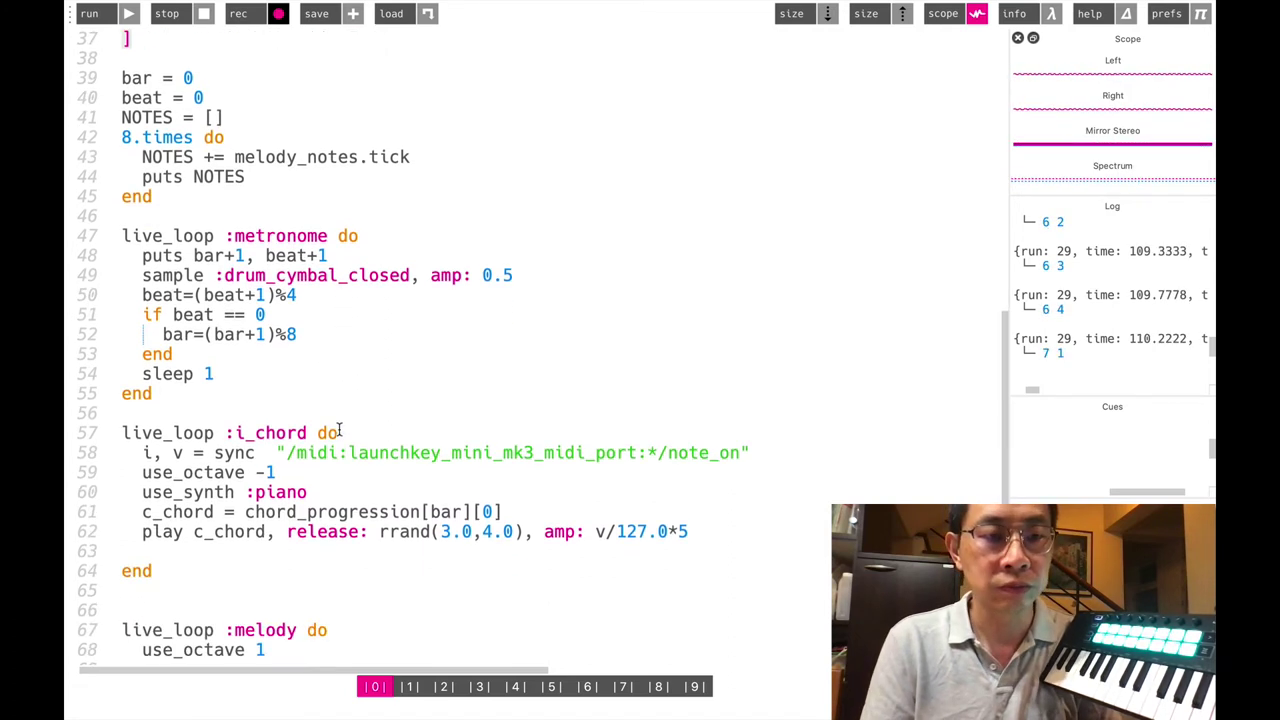
scroll(339, 430, down, 1)
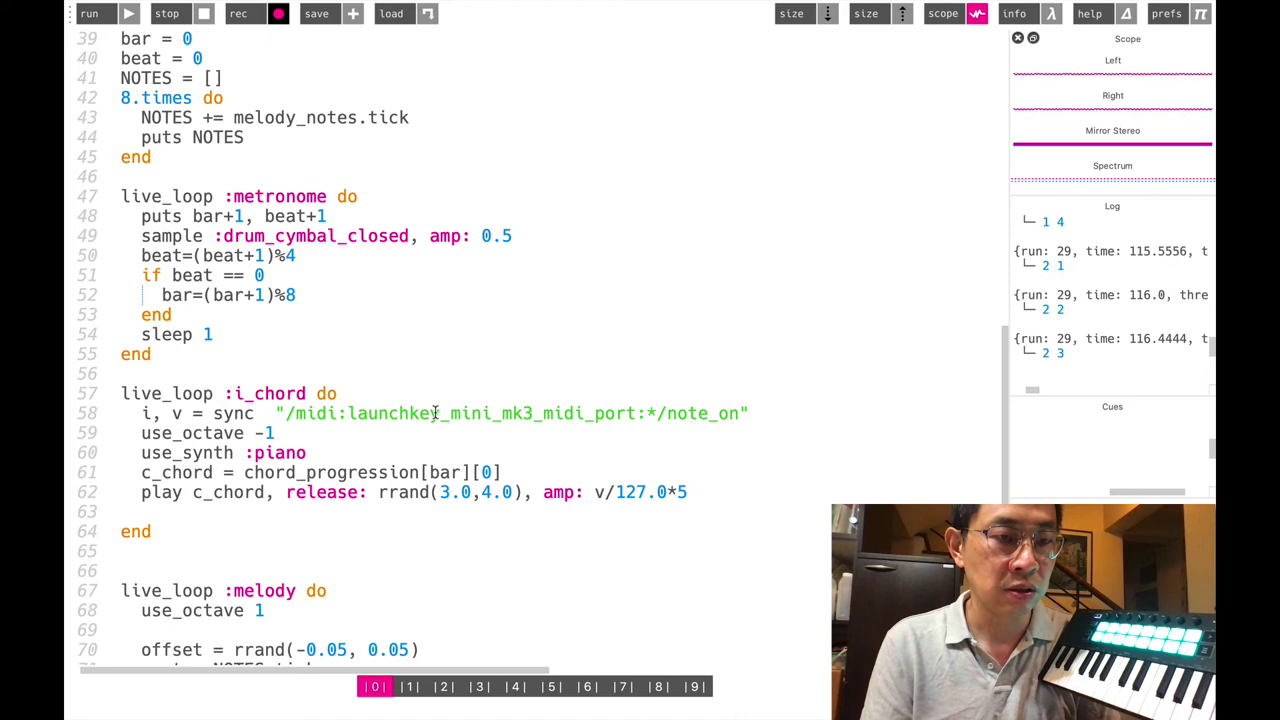
scroll(416, 463, down, 1)
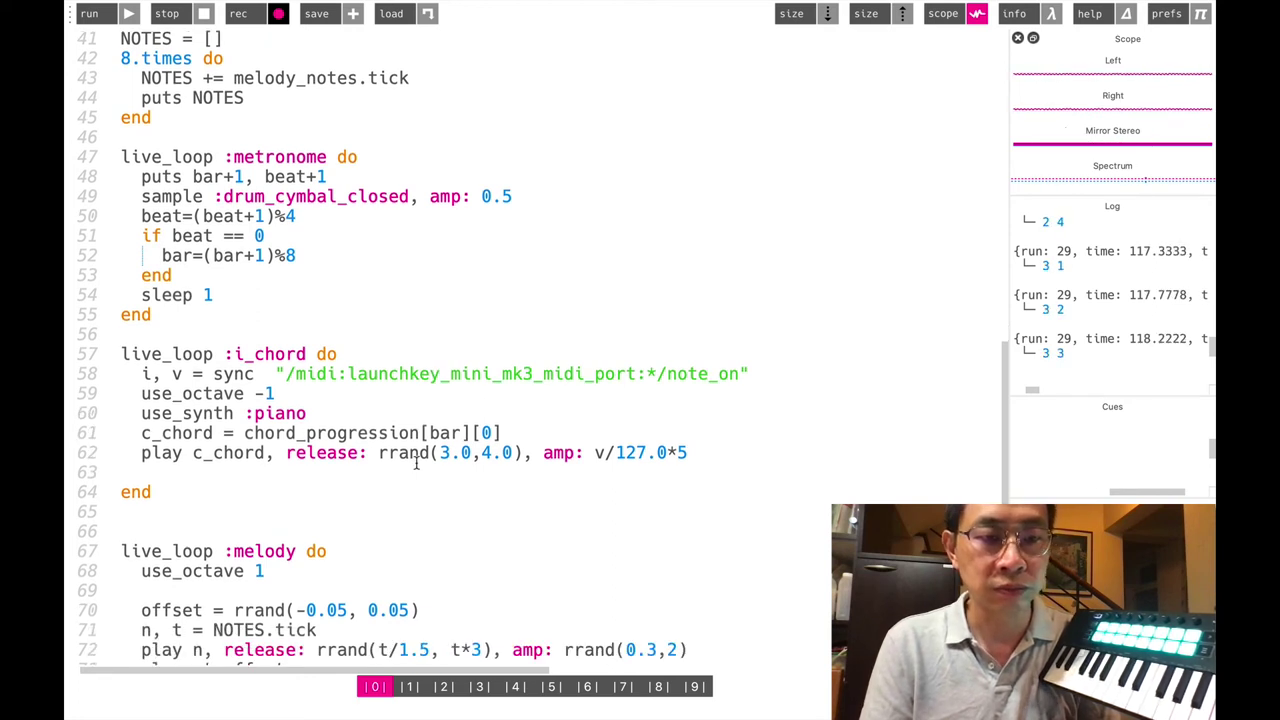
scroll(416, 463, down, 3)
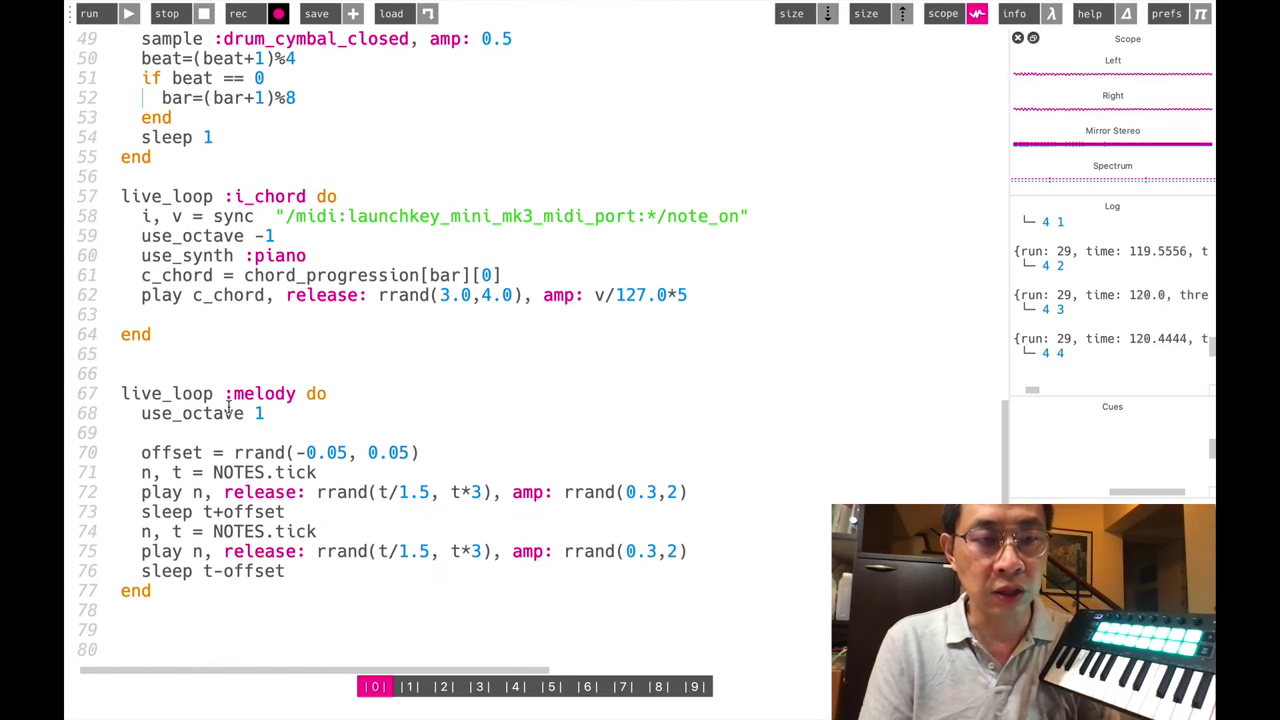